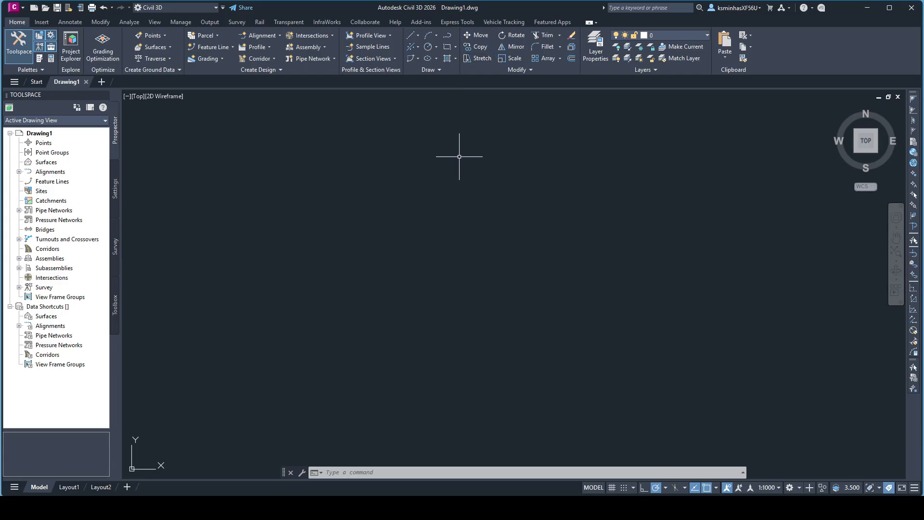
- Start an AutoDrive Arc swept path and open the NCHRP 659 (2010) group of US Design Vehicles in the vehicle library
click(504, 22)
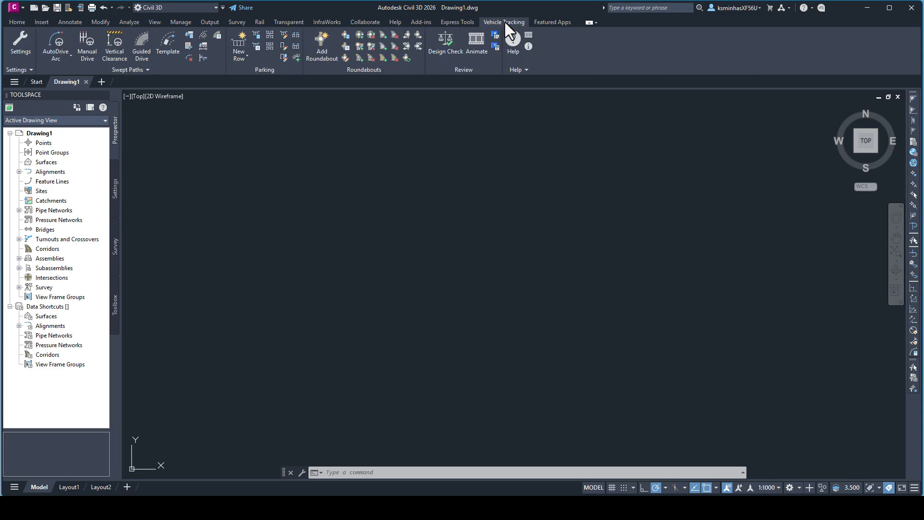
click(64, 58)
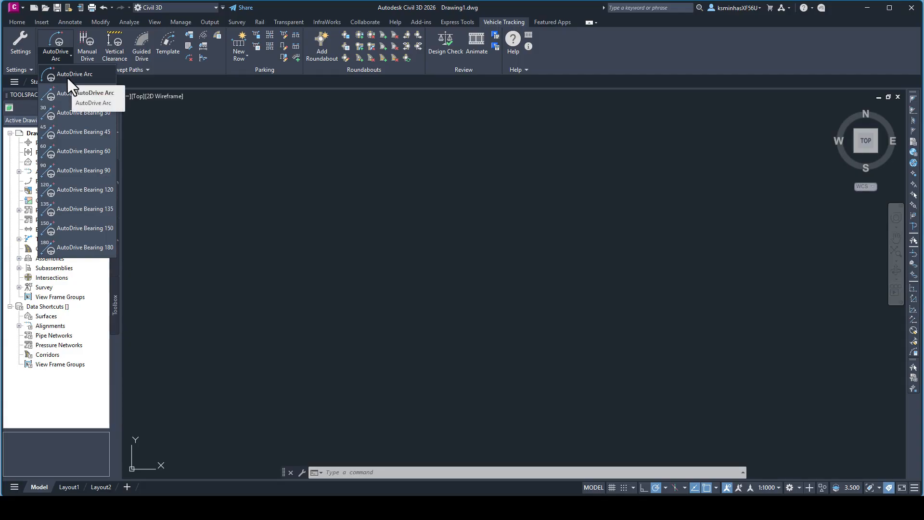
click(71, 75)
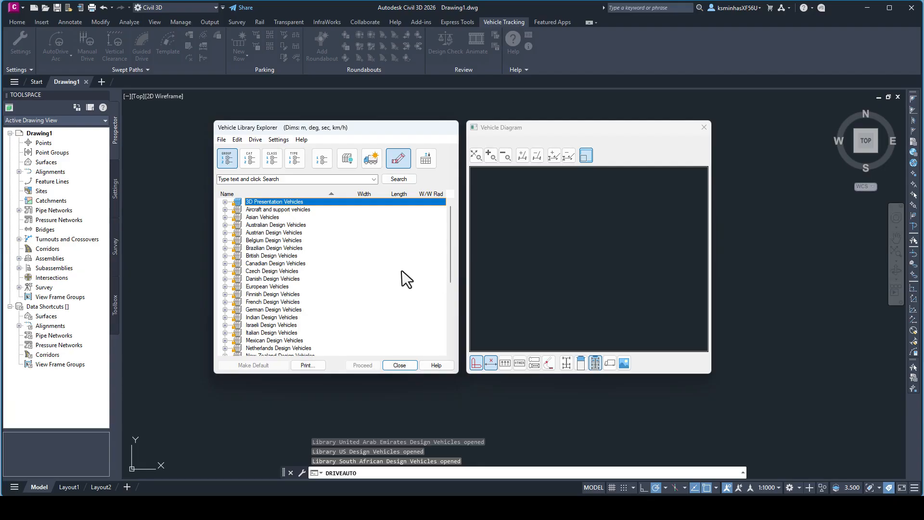
scroll(399, 271, down, 2)
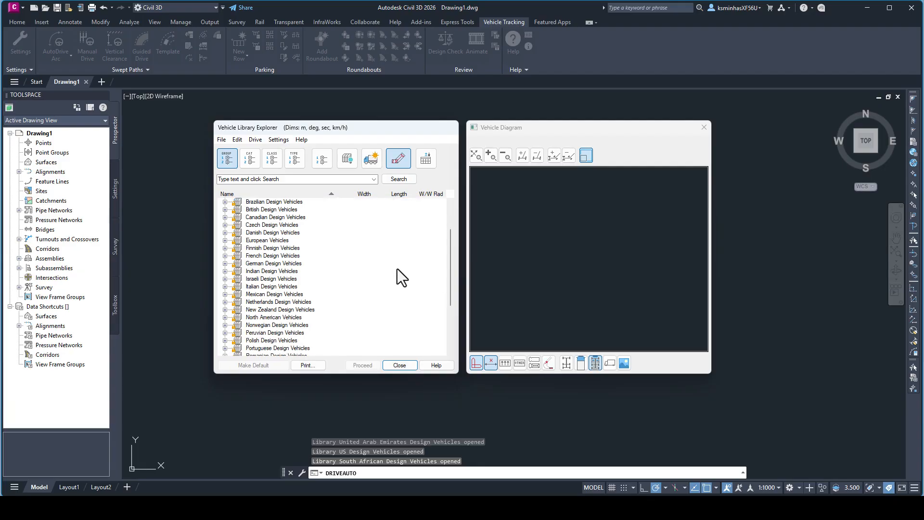
scroll(380, 260, down, 2)
scroll(364, 254, down, 2)
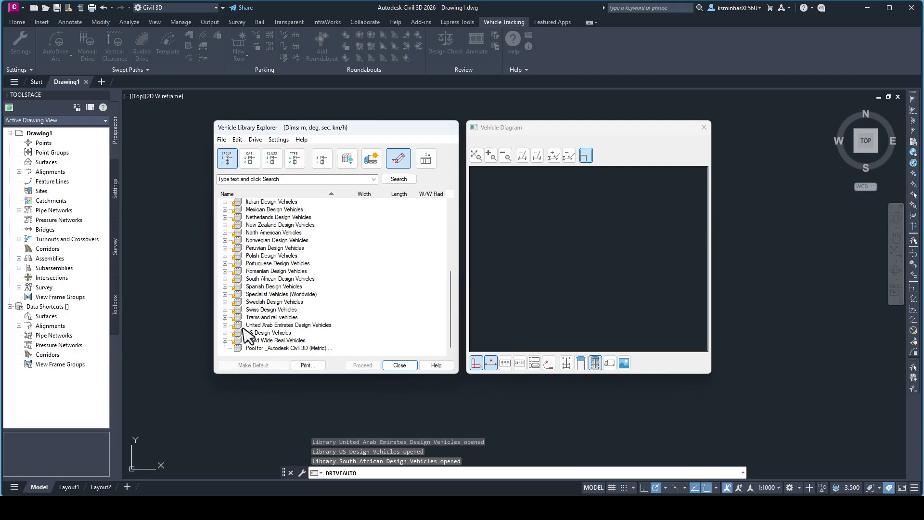
click(225, 333)
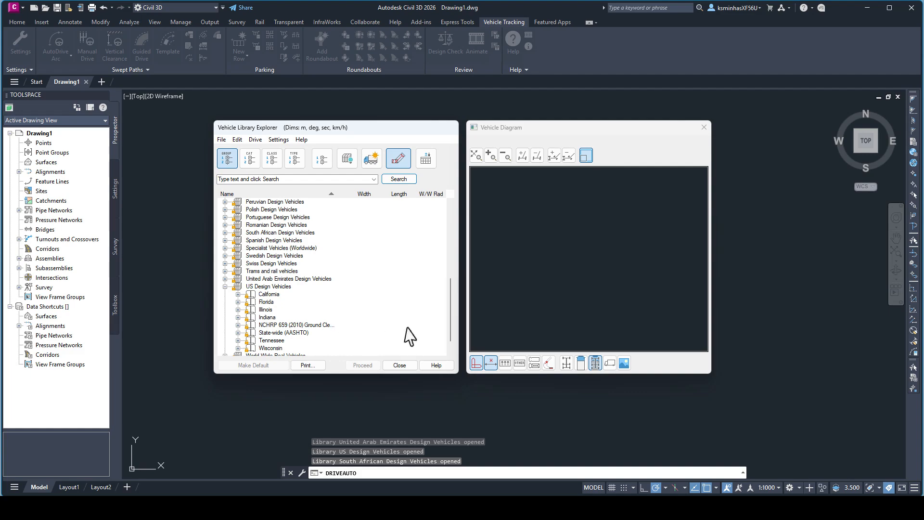
scroll(408, 327, down, 1)
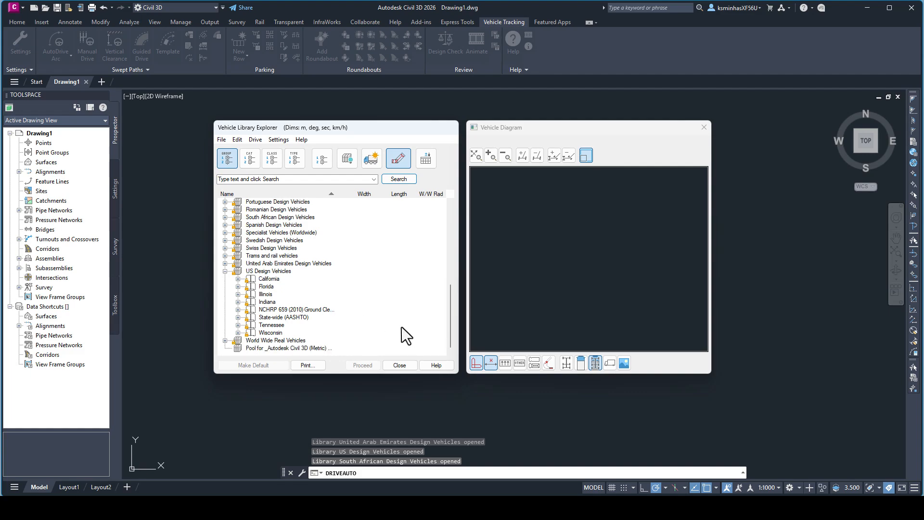
click(237, 309)
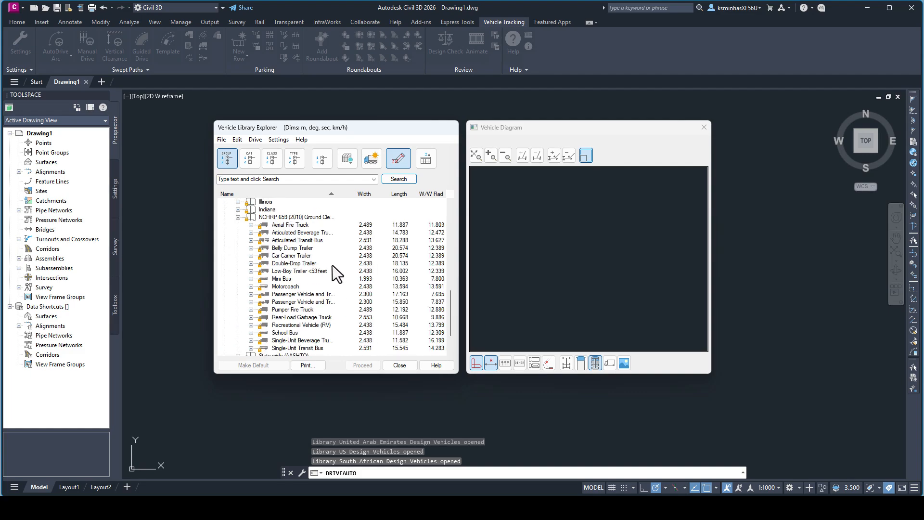
- Examine the vehicles in the NCHRP 659 (2010) group and the categories under World Wide Real Vehicles
scroll(331, 275, down, 1)
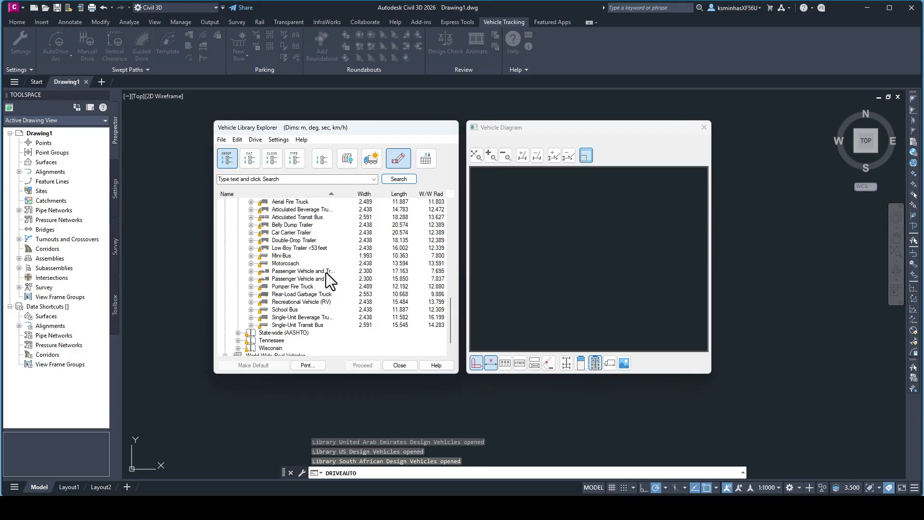
scroll(325, 273, down, 1)
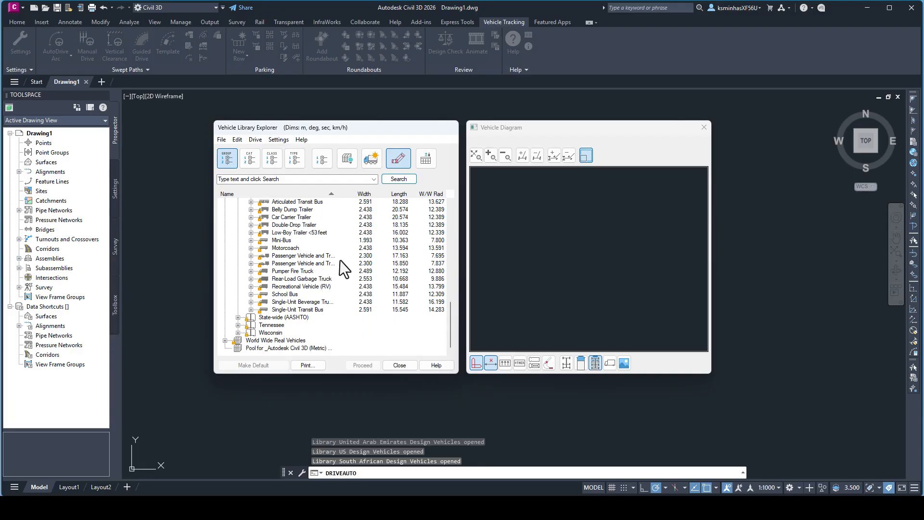
scroll(325, 257, up, 1)
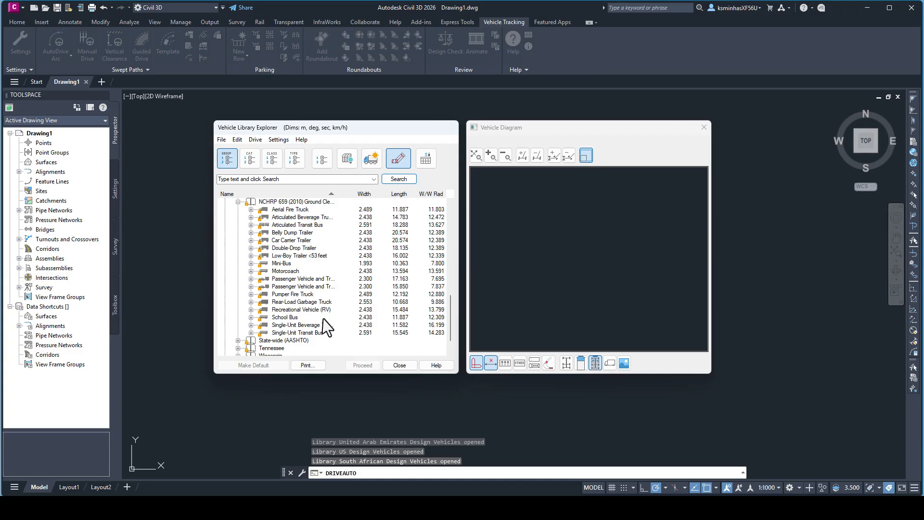
scroll(321, 322, down, 1)
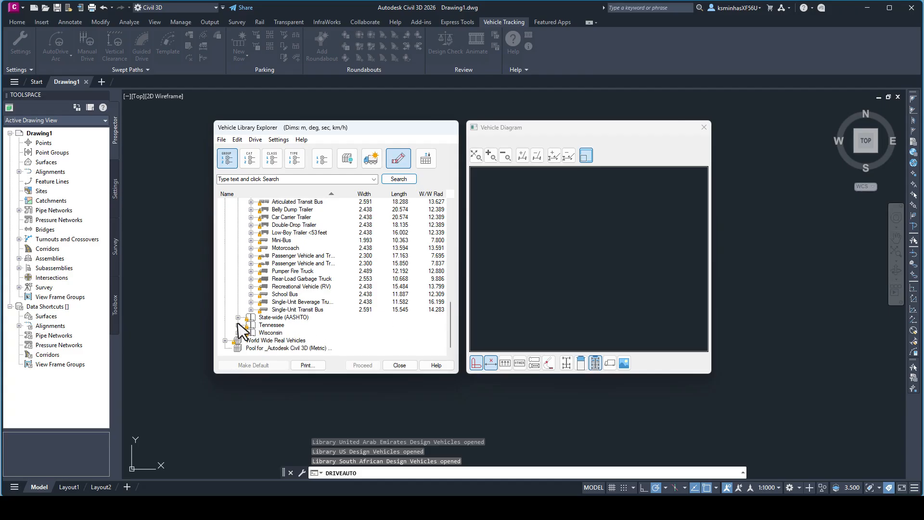
scroll(327, 328, up, 5)
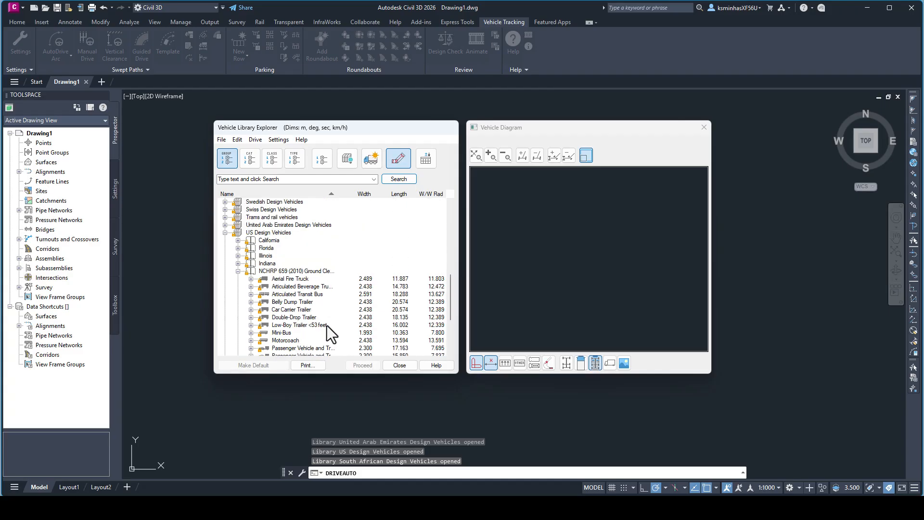
scroll(325, 324, down, 5)
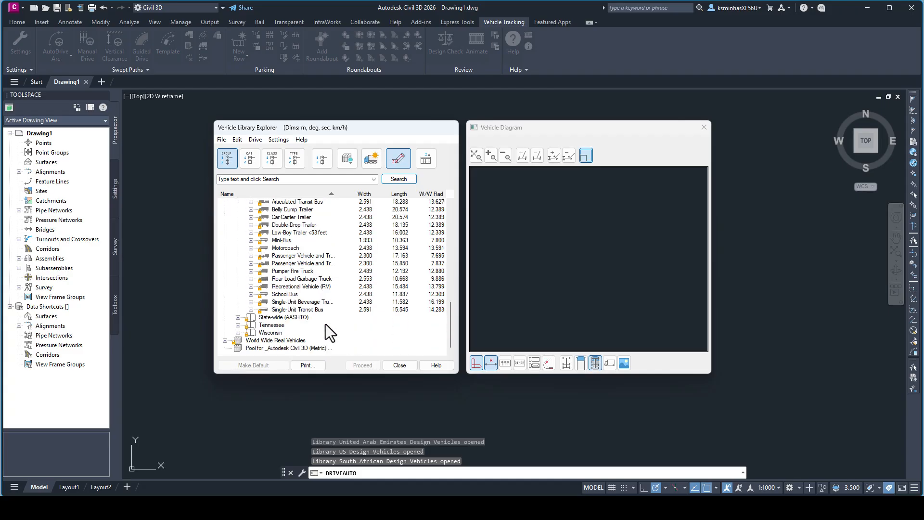
click(225, 341)
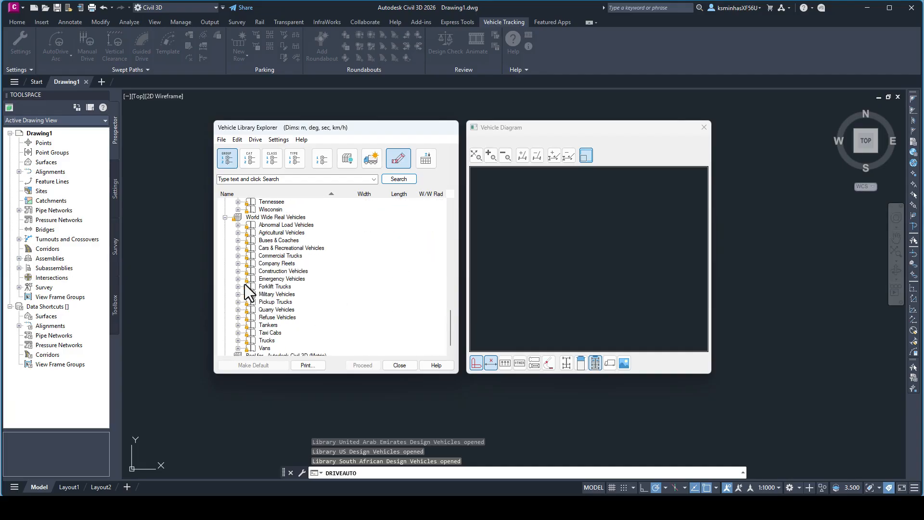
scroll(332, 303, down, 1)
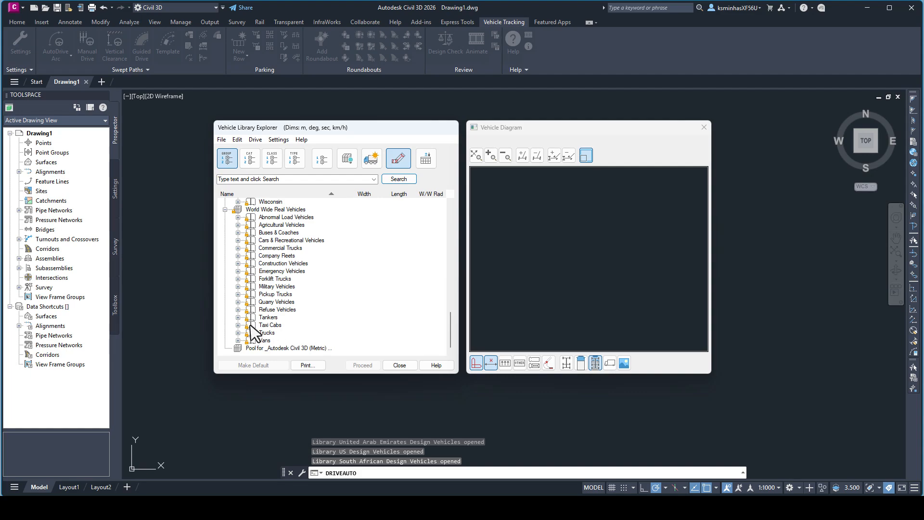
scroll(332, 275, up, 3)
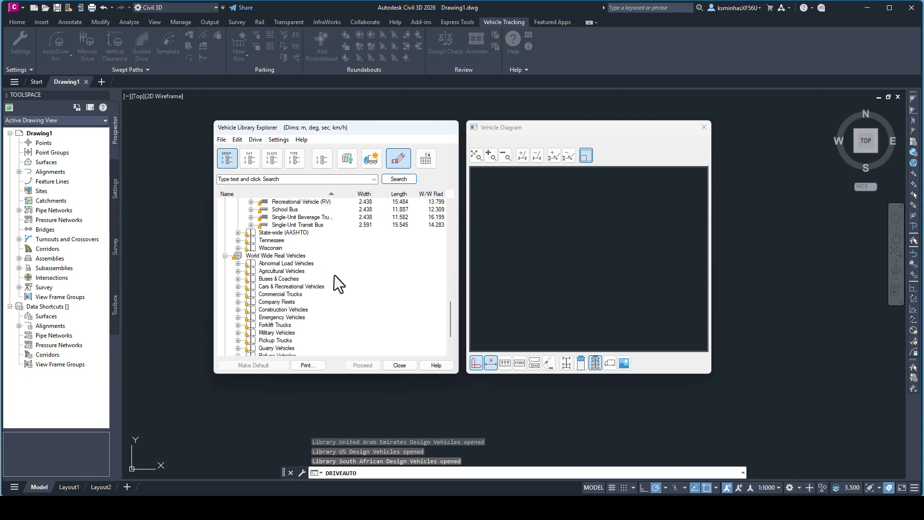
scroll(224, 278, up, 4)
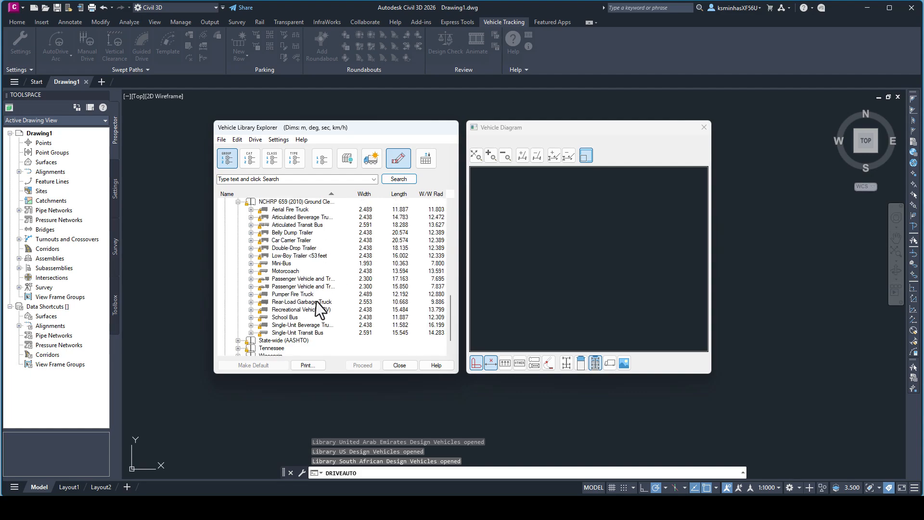
- Choose the School Bus from the NCHRP 659 (2010) group and proceed without making it the default vehicle
click(250, 318)
scroll(370, 303, down, 1)
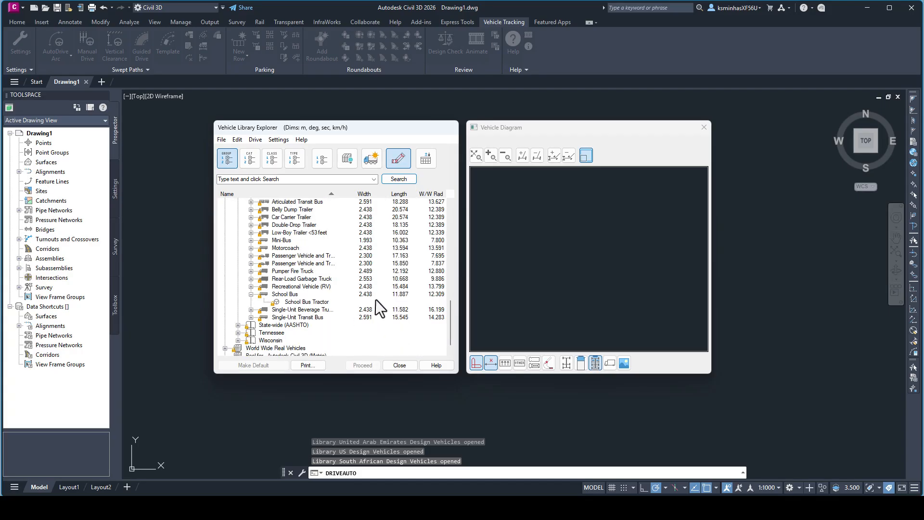
click(287, 295)
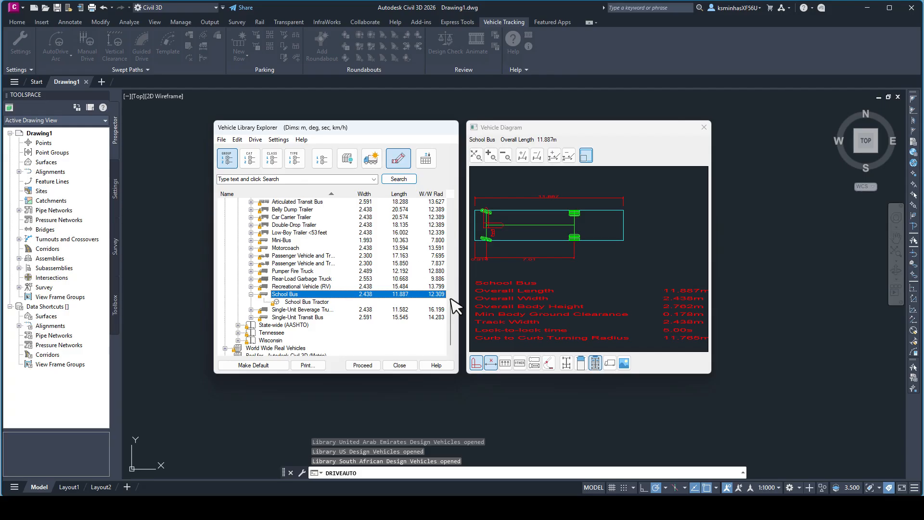
click(369, 366)
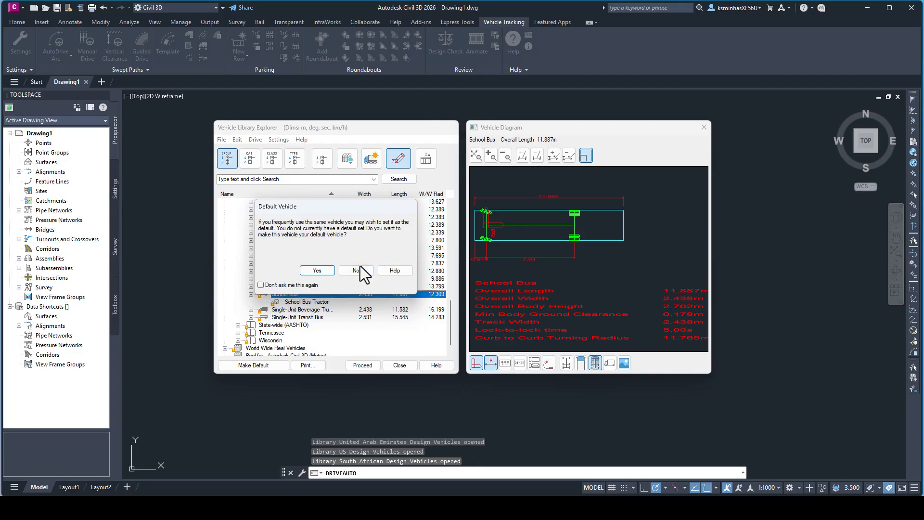
click(360, 272)
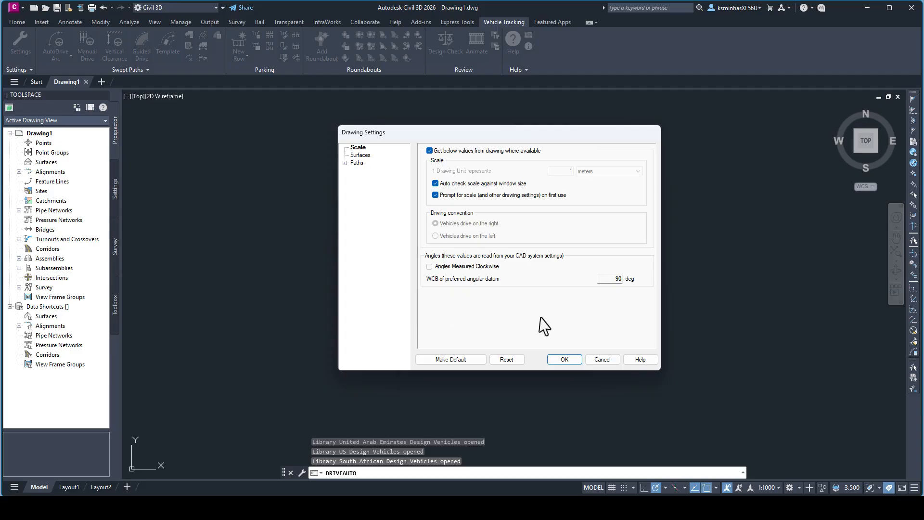
- Accept the drawing settings with 1 drawing unit representing 1 meter, and position the School Bus facing east in the empty drawing
click(564, 359)
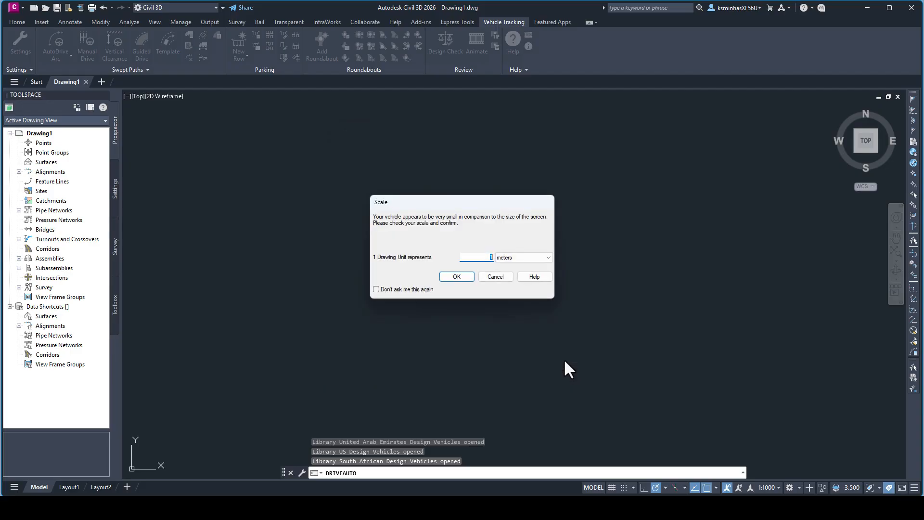
click(458, 277)
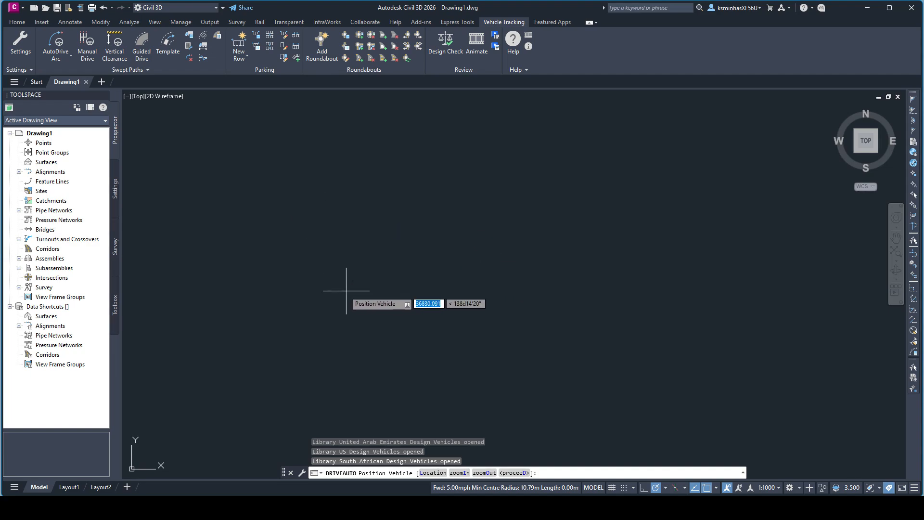
click(341, 269)
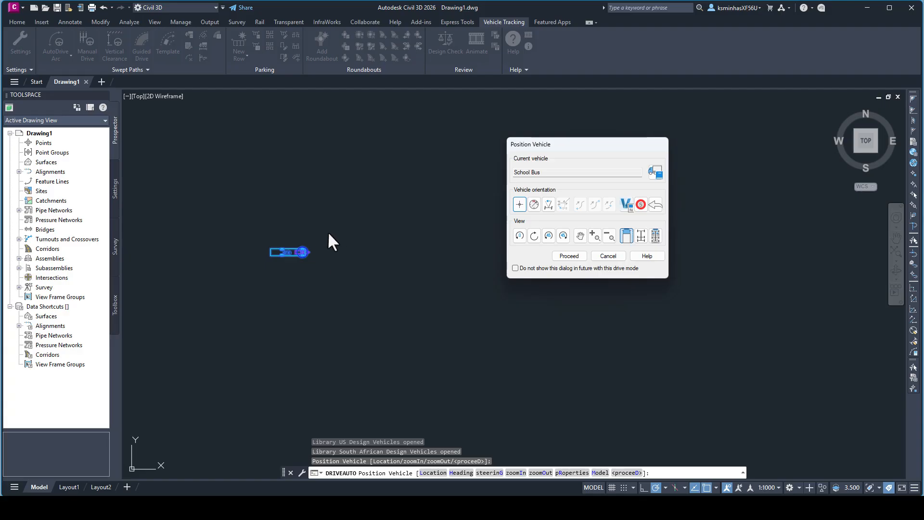
click(570, 256)
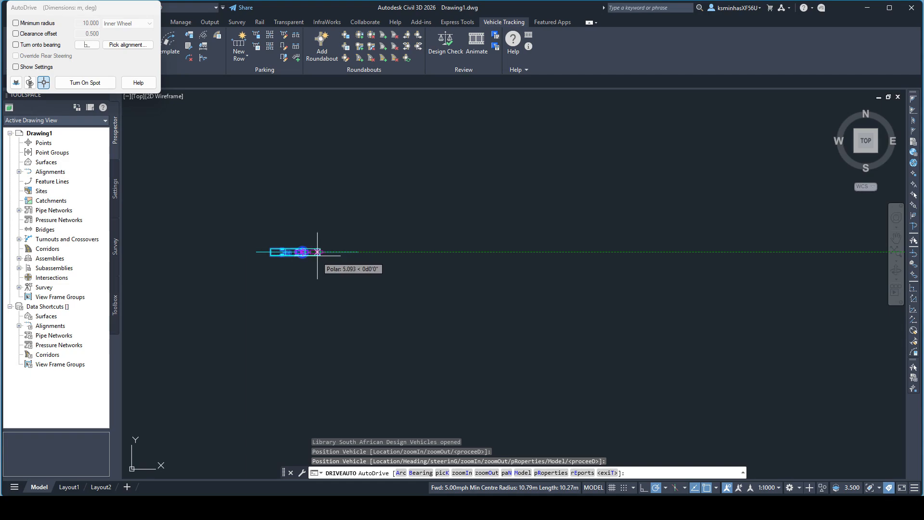
- Drive the bus about 57 m straight east, and curve it left through a U-turn until it heads west
click(343, 253)
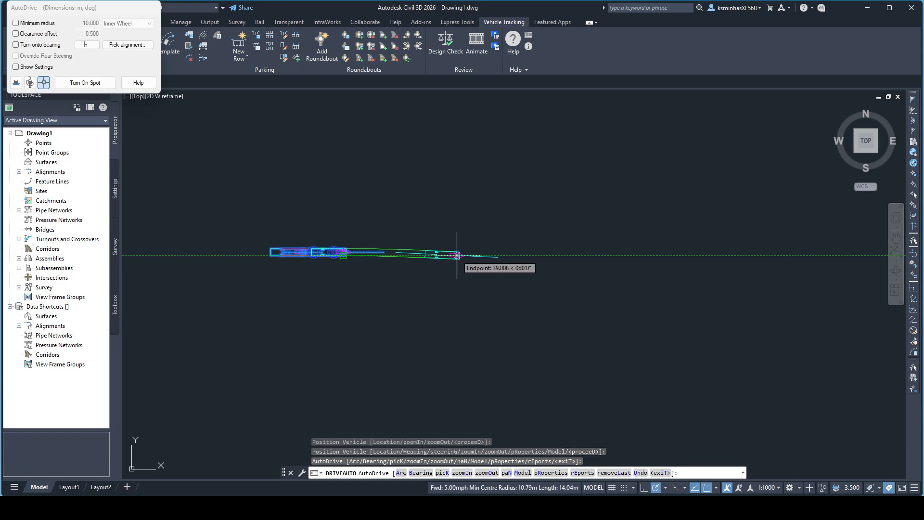
click(457, 255)
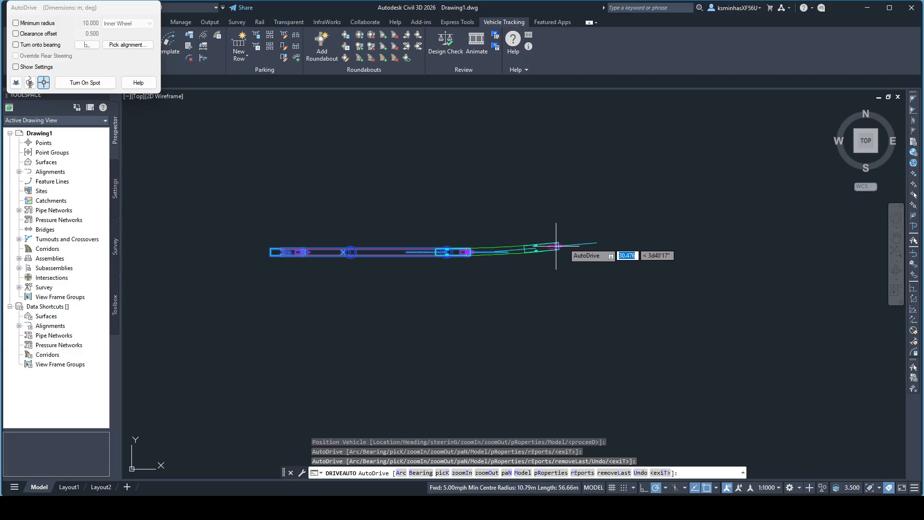
click(566, 234)
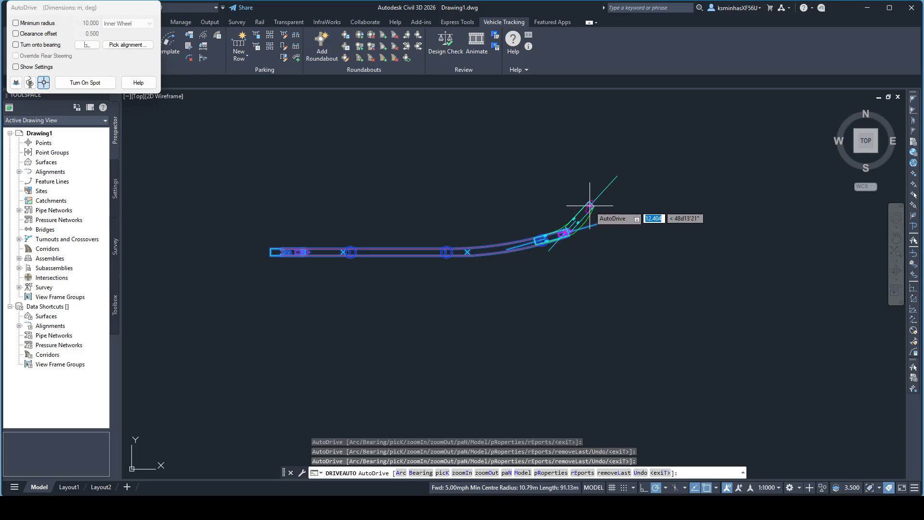
click(594, 198)
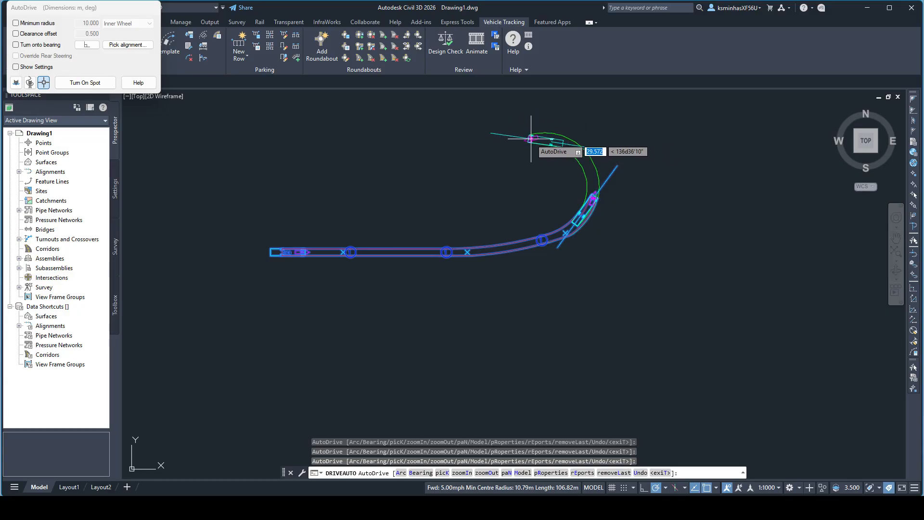
click(517, 140)
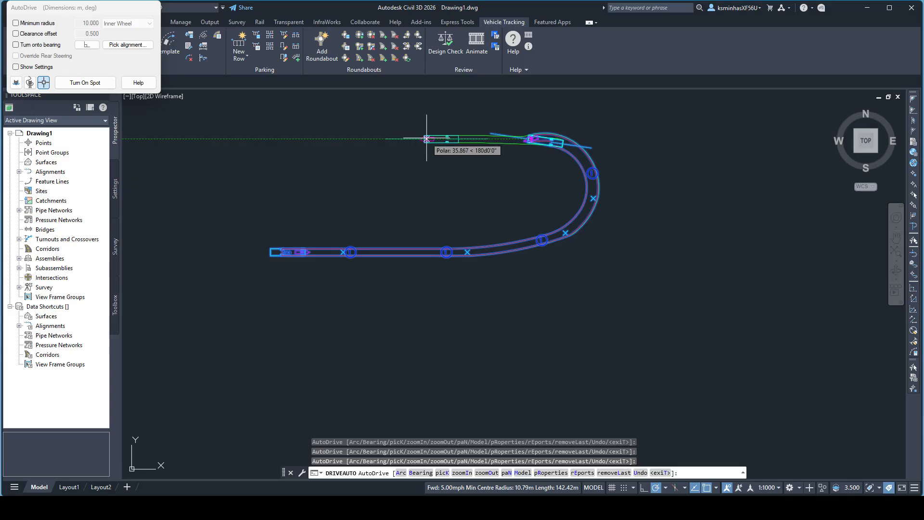
- Drive the bus about 94 m straight west, and curve it left through a wide U-turn to below its start position
click(427, 138)
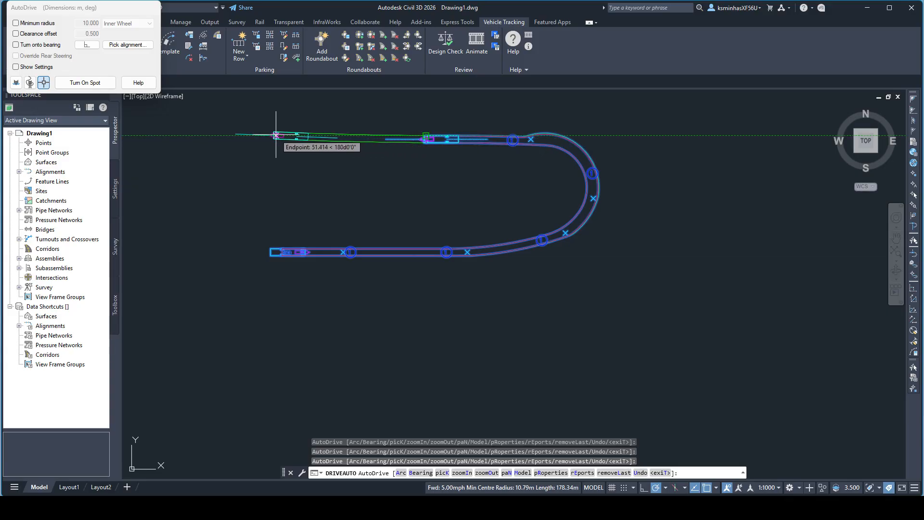
click(262, 136)
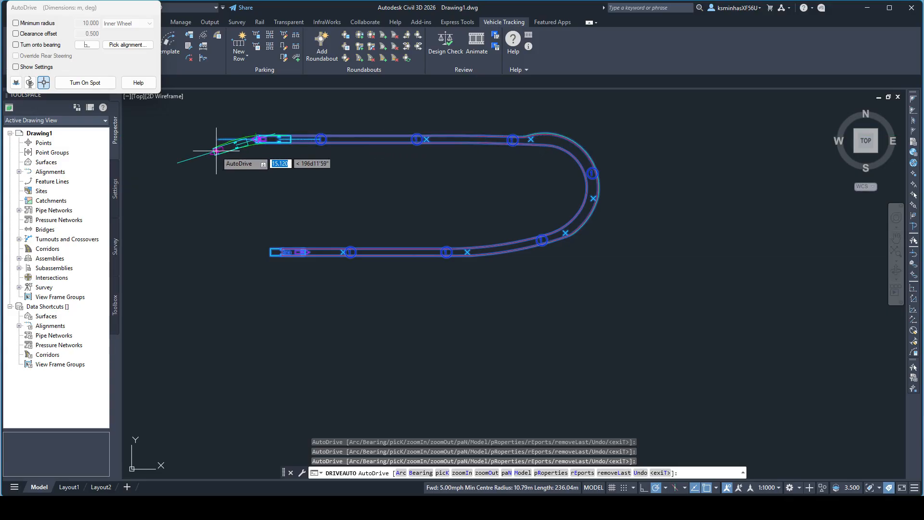
click(168, 155)
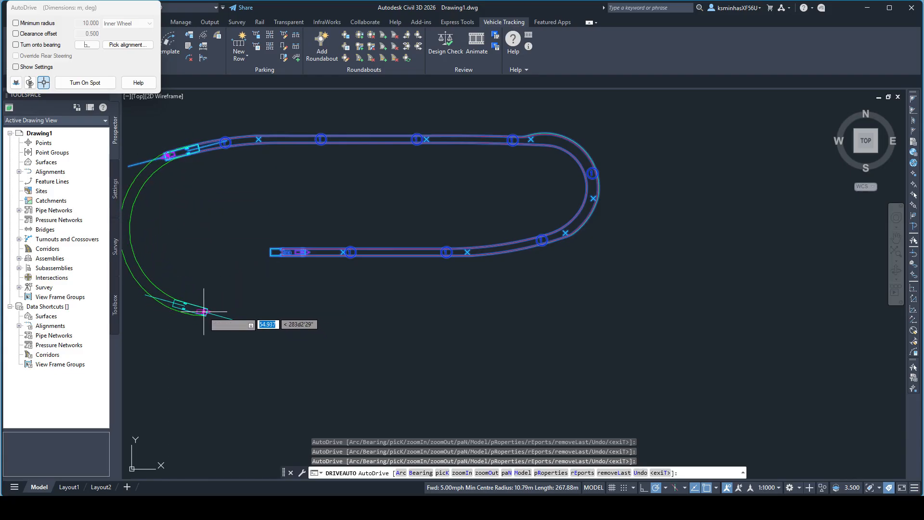
click(203, 311)
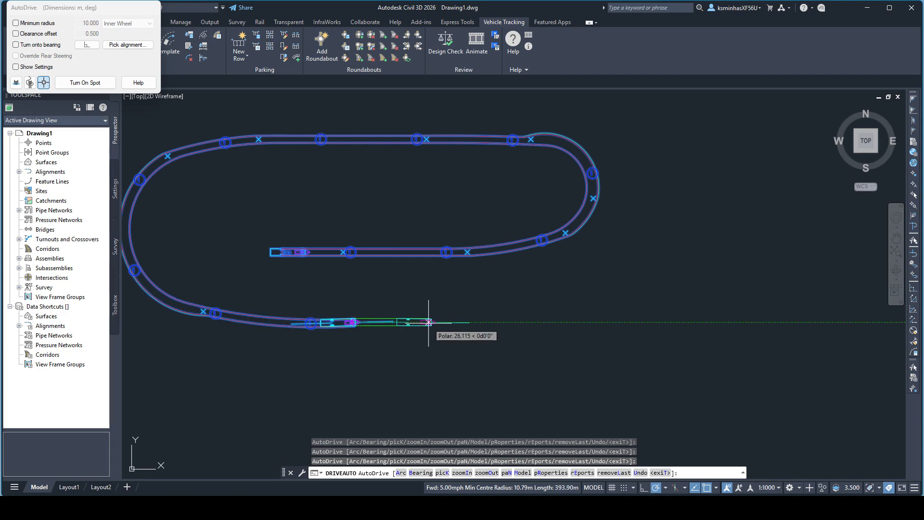
- Continue the bus path about 105 m straight east, past the right-hand end of the first U-turn
click(502, 322)
click(563, 322)
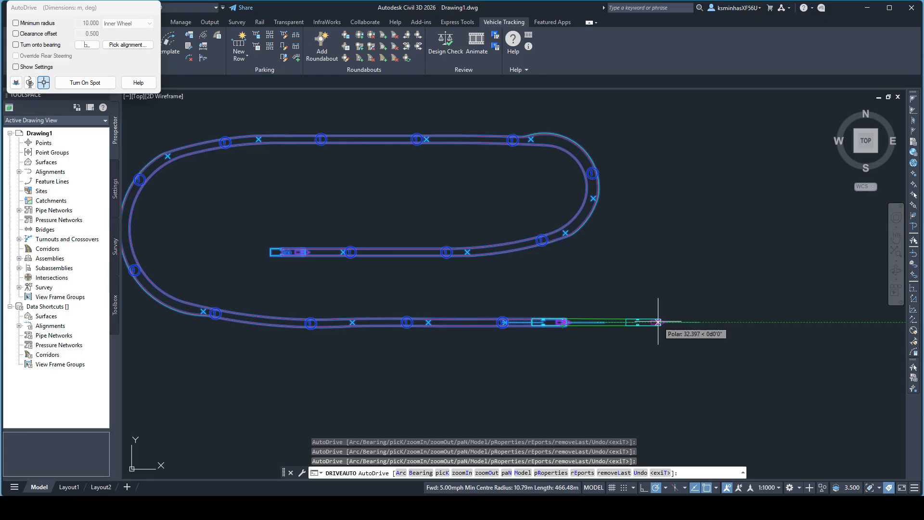
click(659, 321)
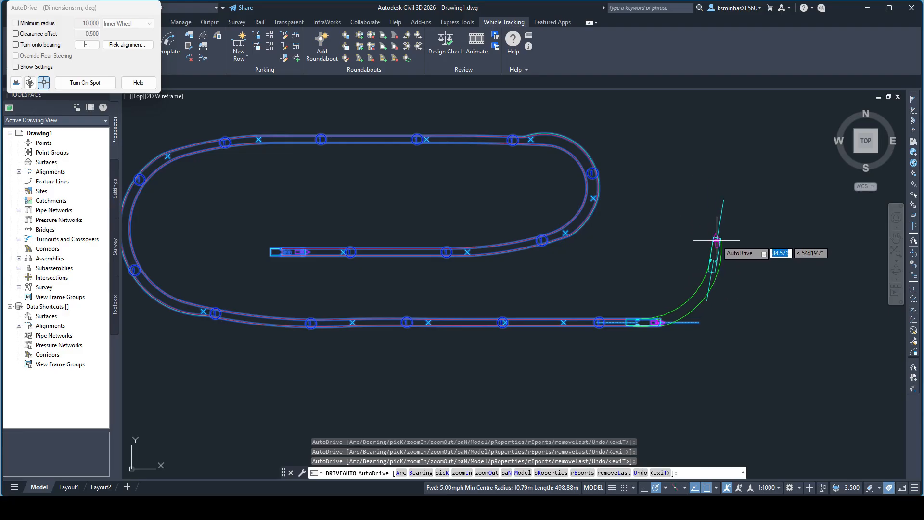
- Turn the bus left until it heads north, extend the path about 27 m north, and finish the swept path
click(717, 239)
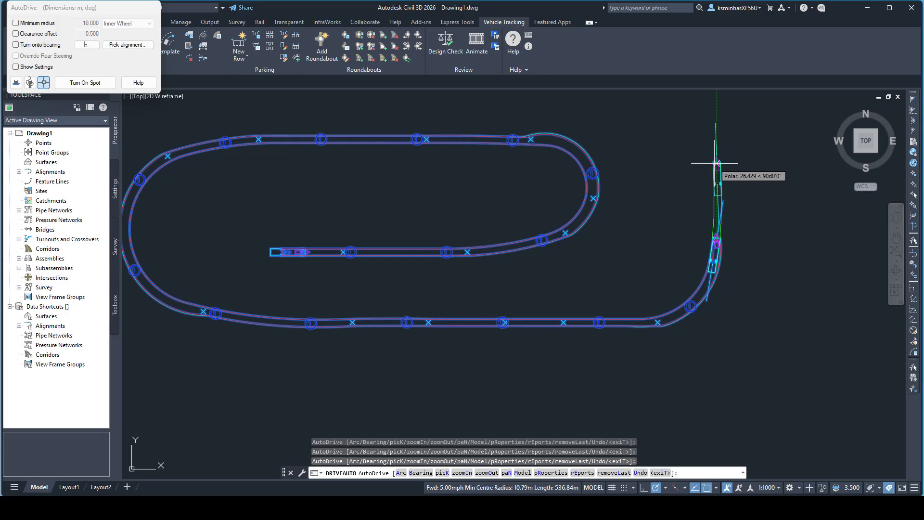
click(715, 162)
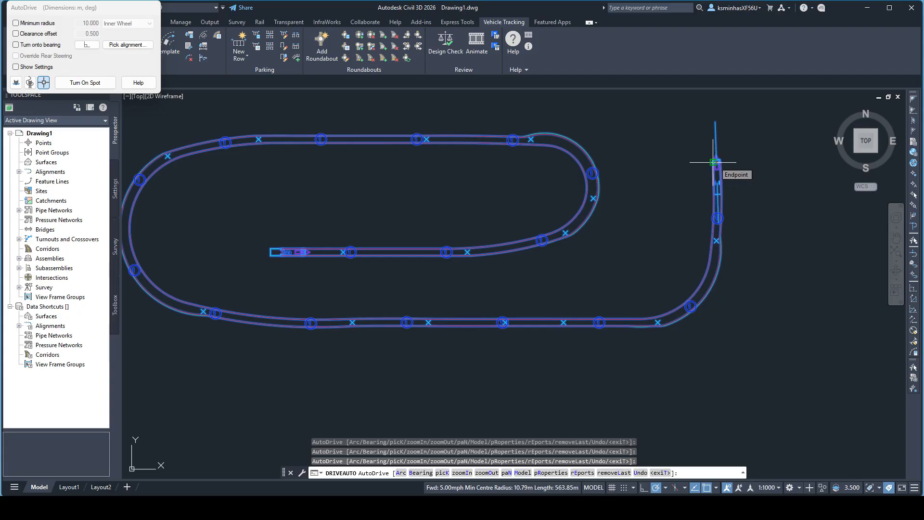
key(Return)
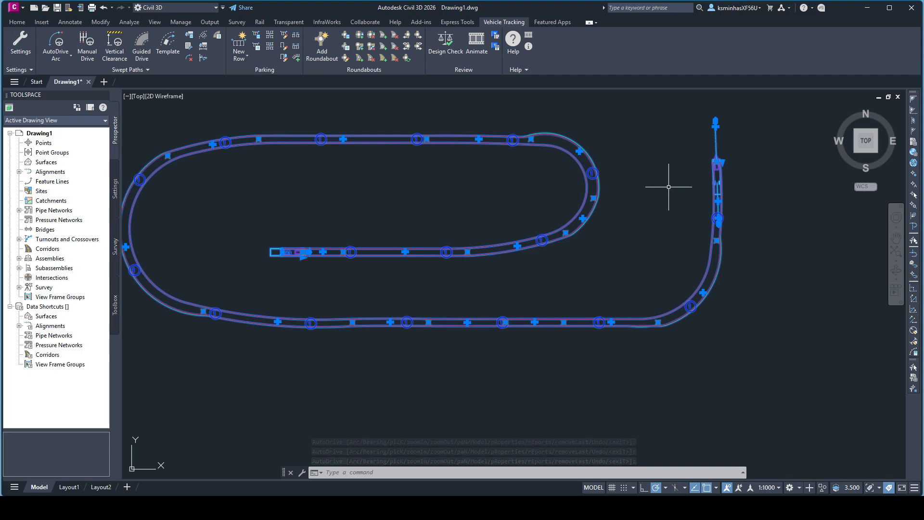
key(Escape)
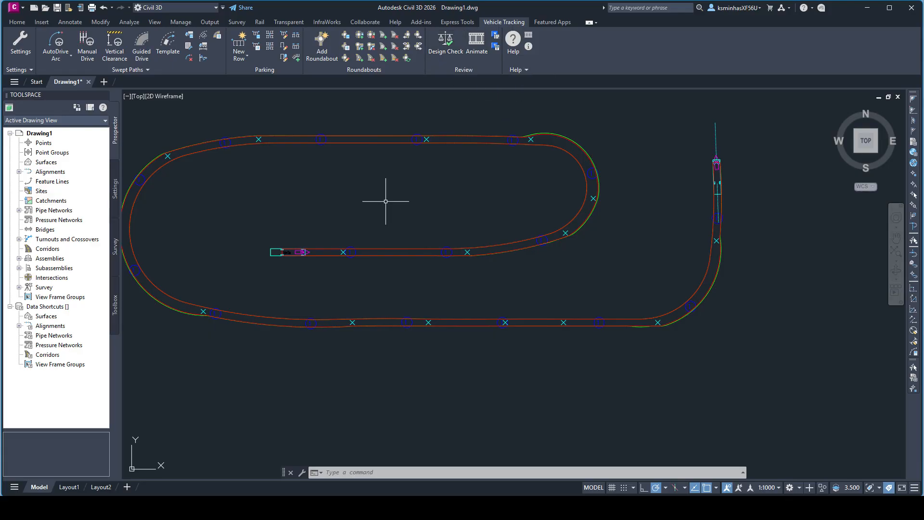
- Animate the School Bus along the swept path, and scrub the animation from the start to the end of the path
mouse_move(320, 295)
middle_down()
mouse_move(378, 305)
mouse_move(385, 320)
middle_up()
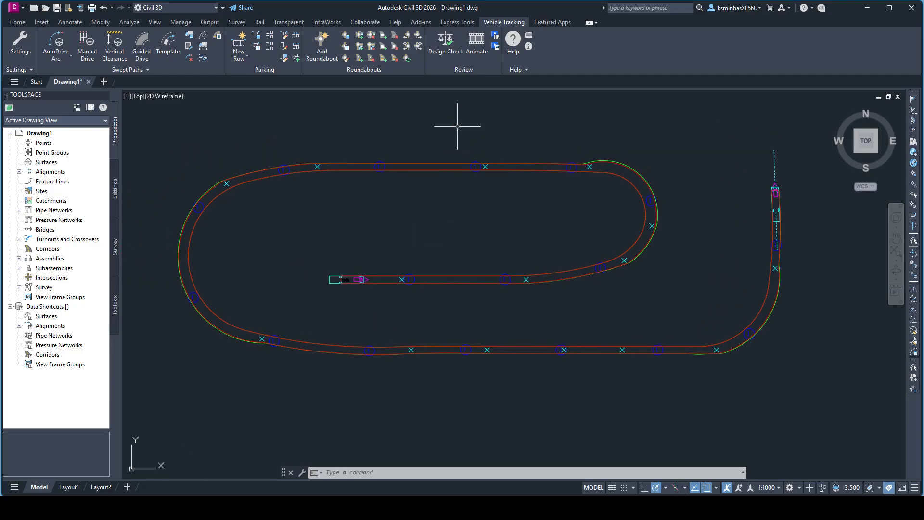
click(477, 48)
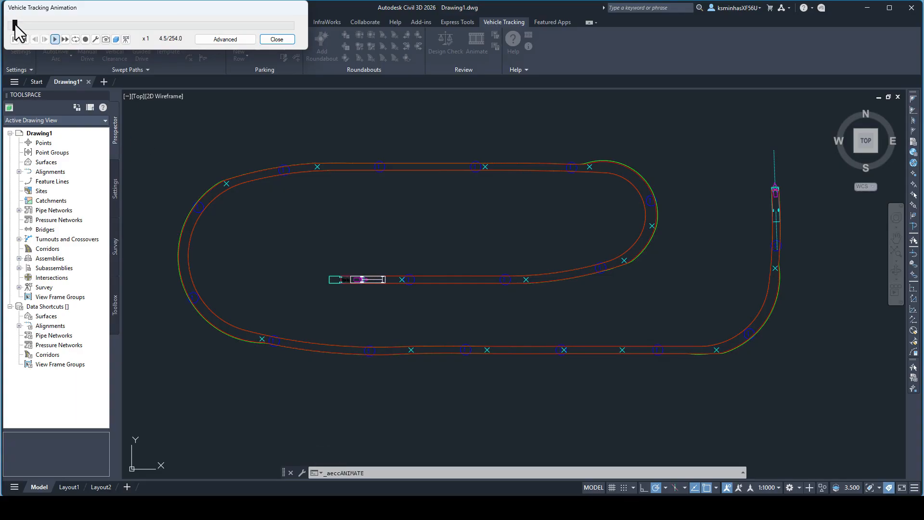
drag(16, 24, 293, 30)
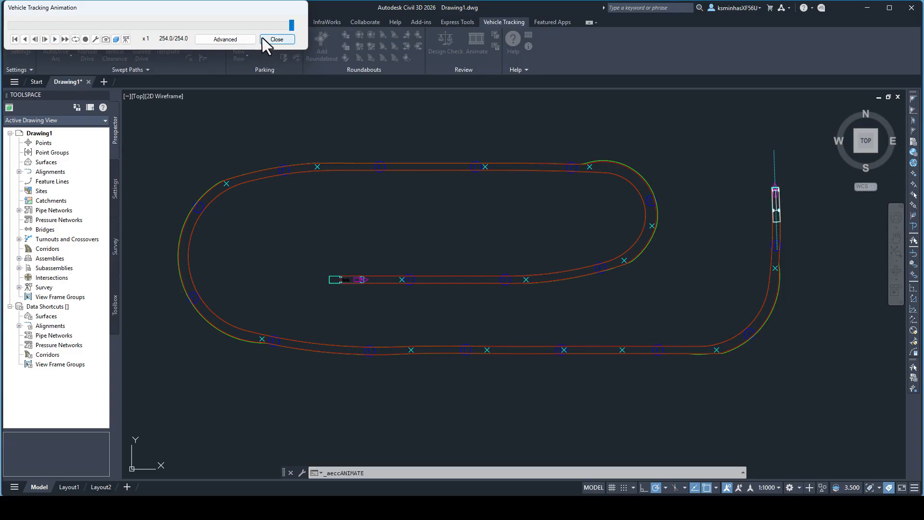